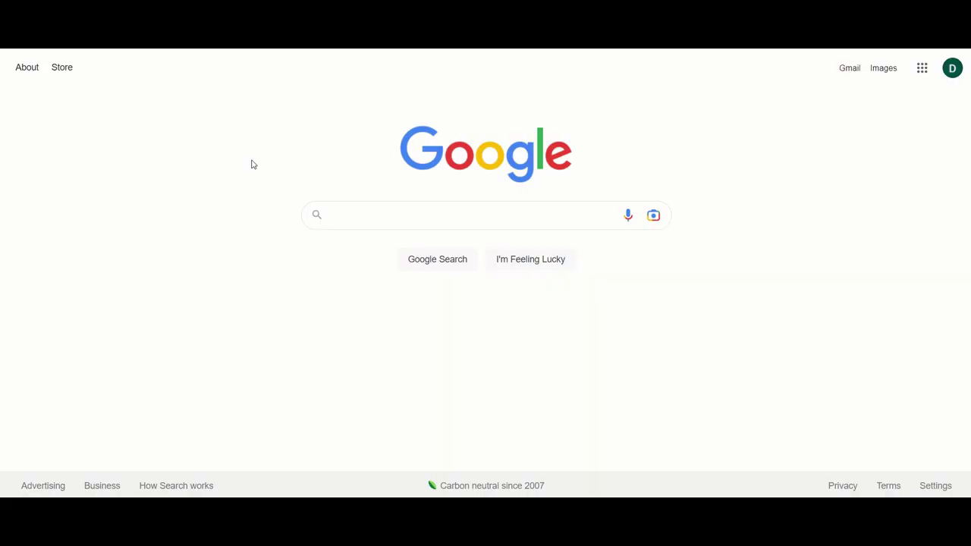
# Search Google for 'protein database' and open the 'RCSB PDB: Homepage' result
pyautogui.click(341, 214)
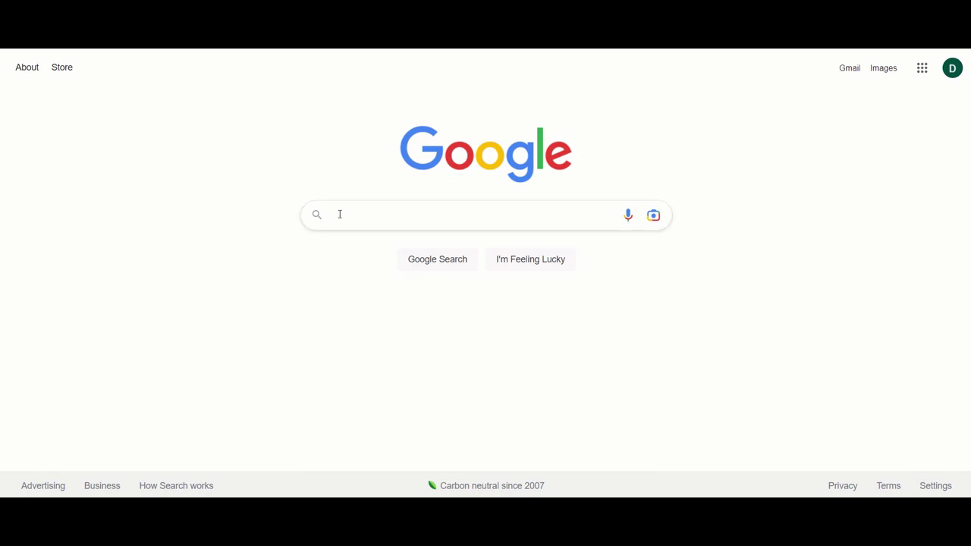
pyautogui.click(349, 242)
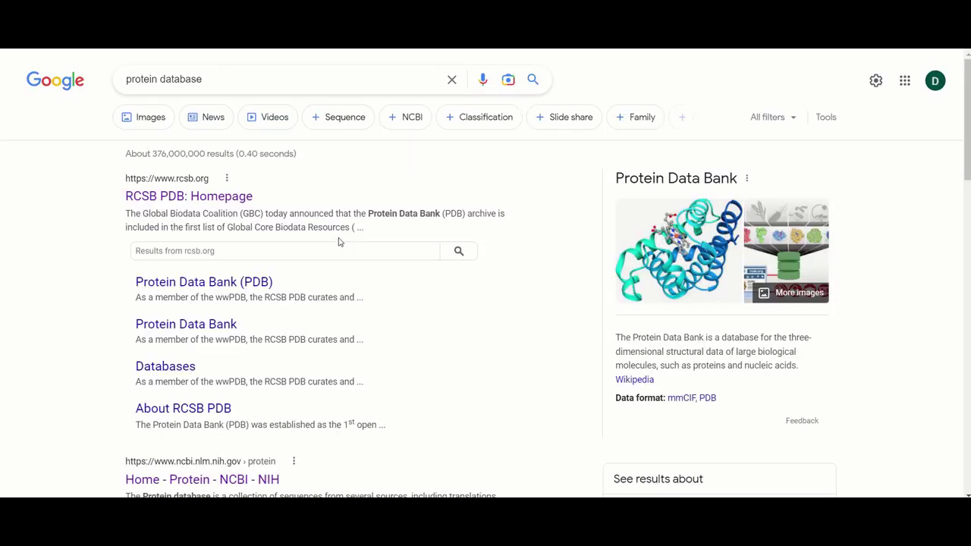
pyautogui.click(206, 199)
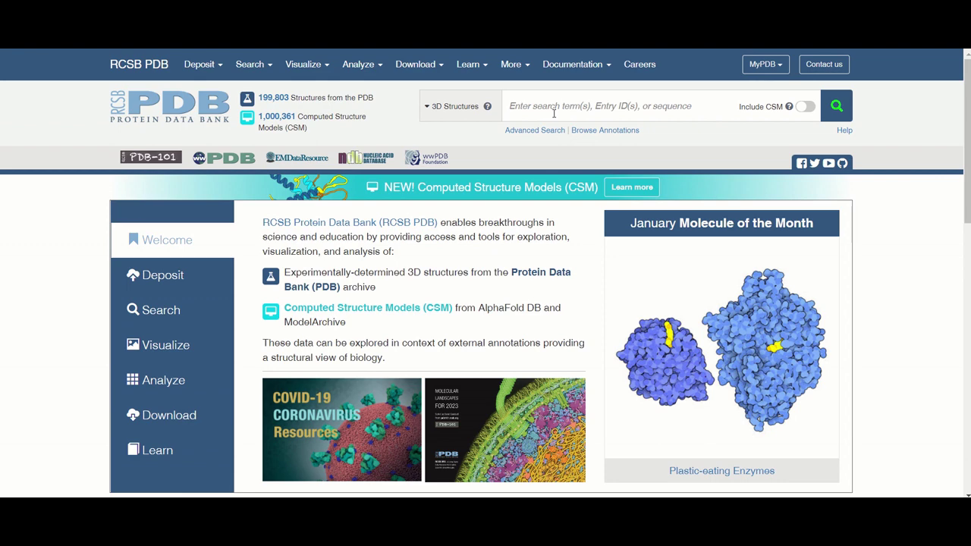
# Run an RCSB PDB full-text search for 'vitamin d' and browse the first results
pyautogui.write('vitamin ')
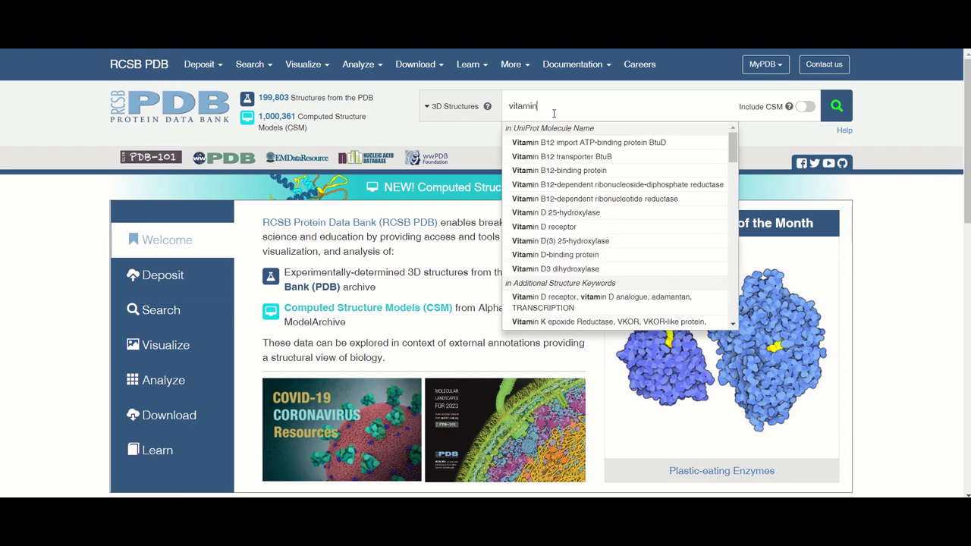
pyautogui.write('d')
pyautogui.press('Return')
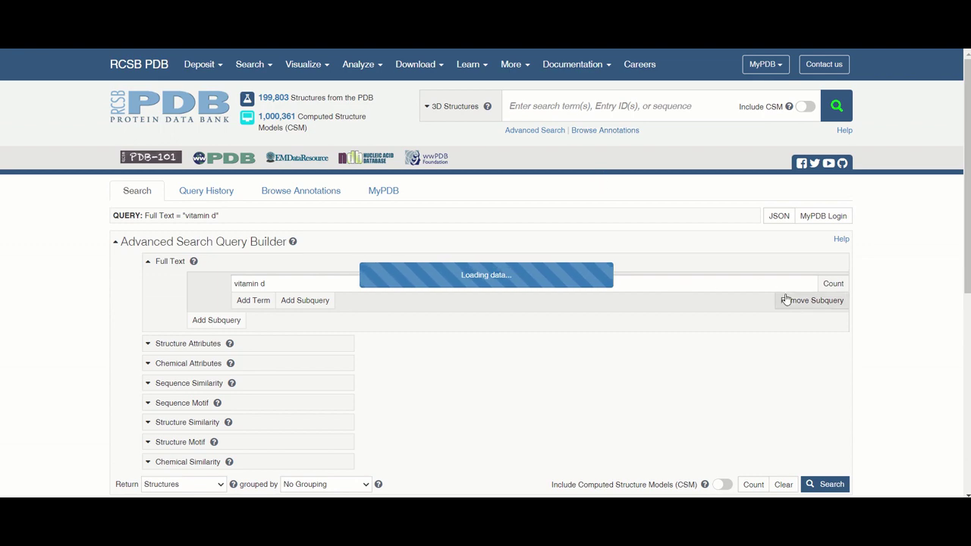
pyautogui.scroll(-1, 839, 297)
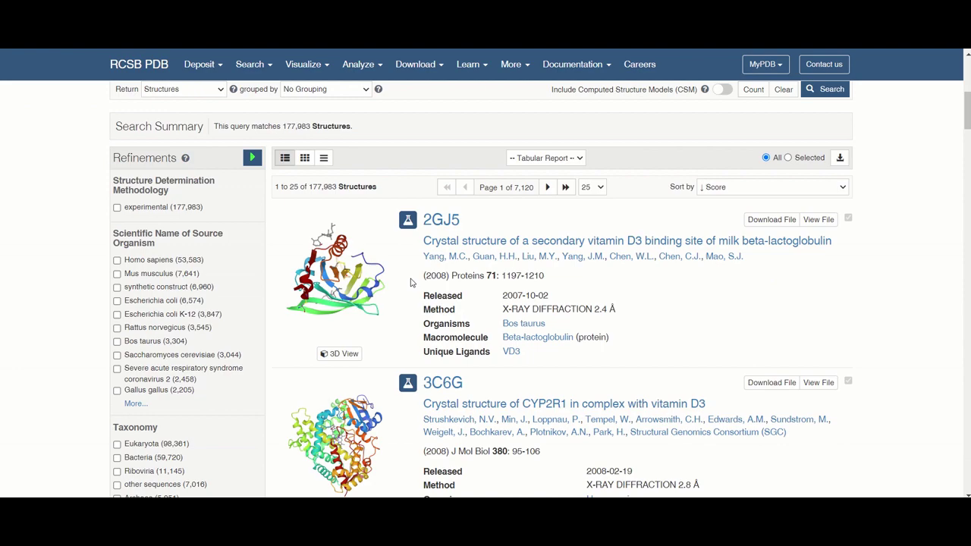
pyautogui.scroll(-3, 410, 278)
pyautogui.scroll(-3, 416, 280)
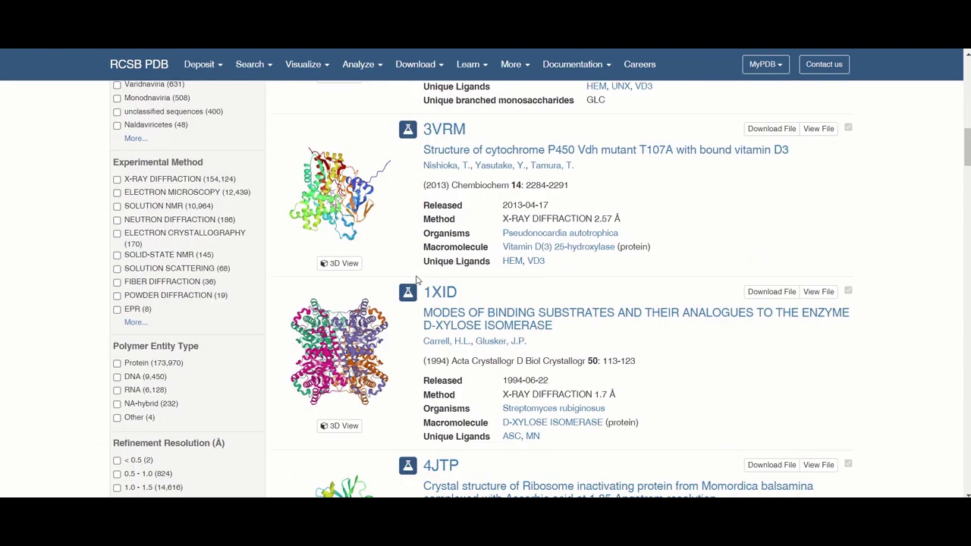
pyautogui.scroll(6, 419, 318)
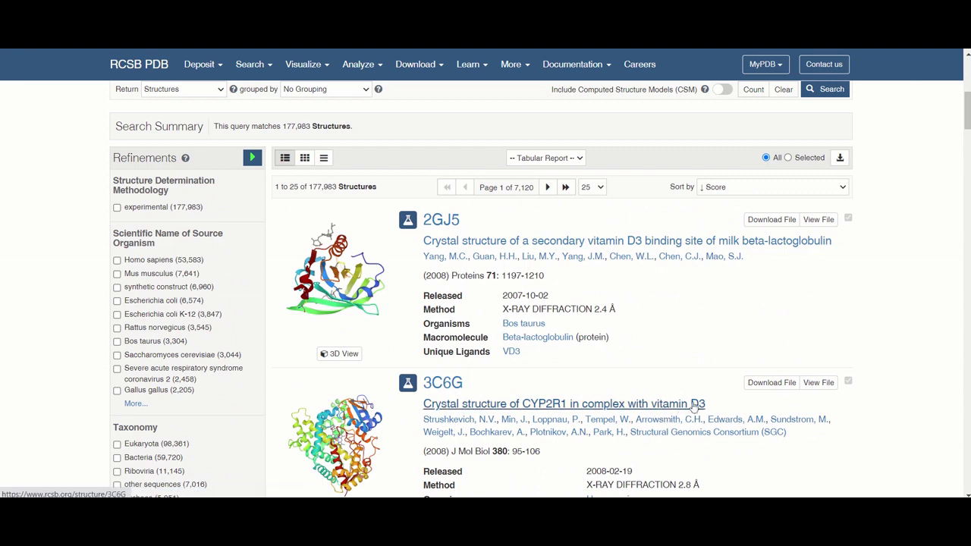
pyautogui.scroll(-3, 483, 373)
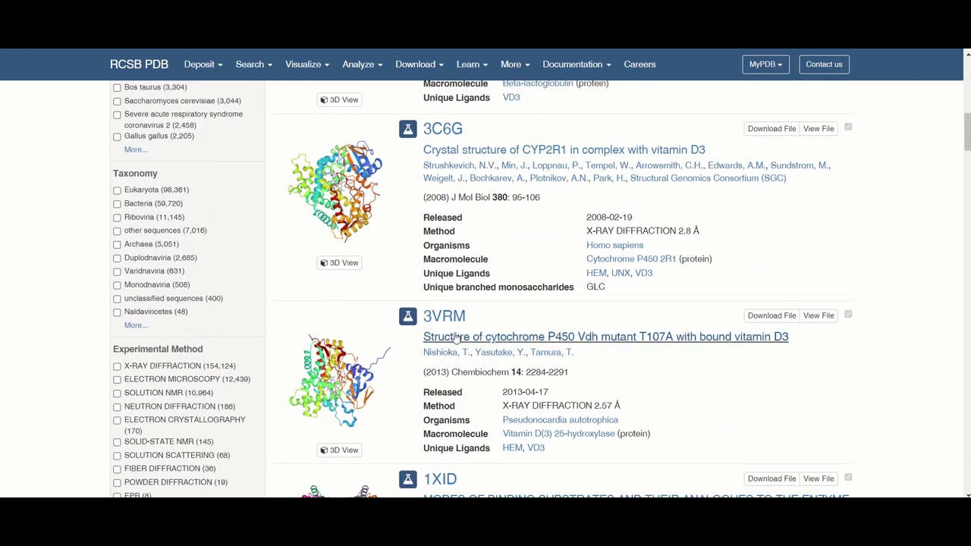
pyautogui.scroll(3, 464, 336)
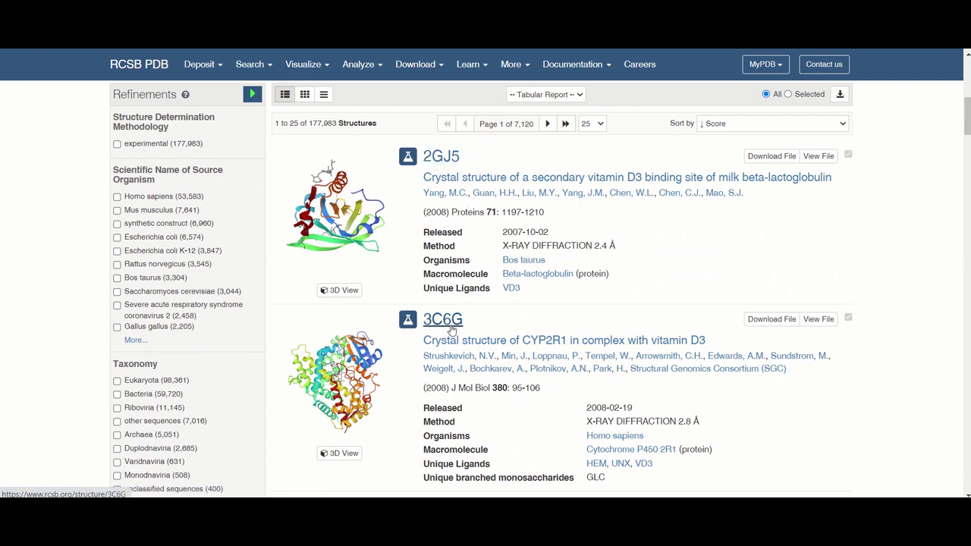
# Scroll further through the vitamin d results, including 3C6G, 3VRM and 1XID, then return to the top
pyautogui.scroll(-1, 489, 327)
pyautogui.scroll(-2, 488, 324)
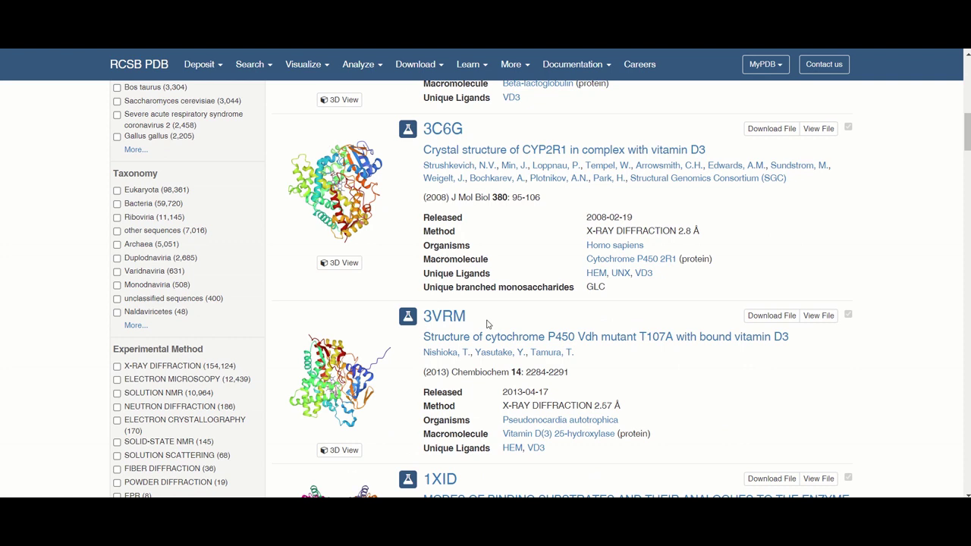
pyautogui.scroll(-1, 488, 324)
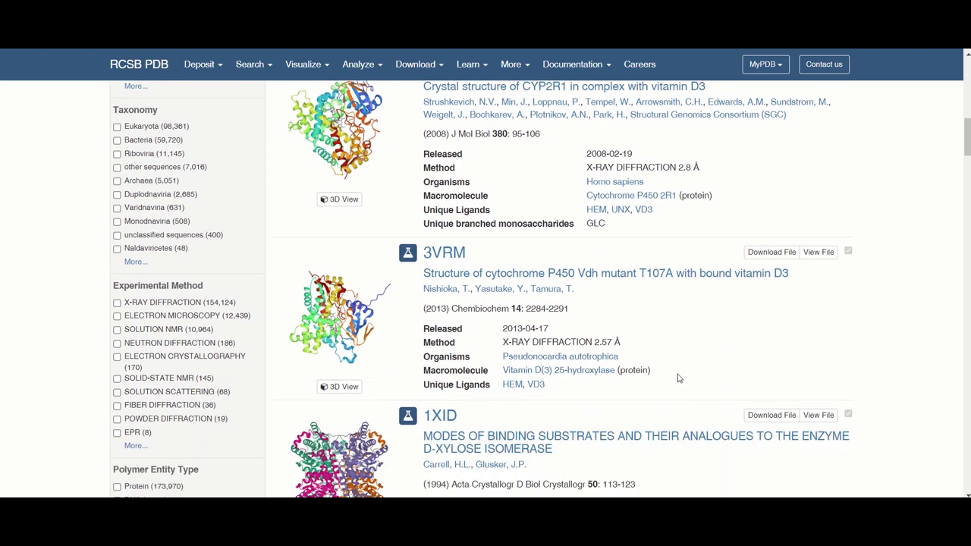
pyautogui.scroll(-1, 679, 378)
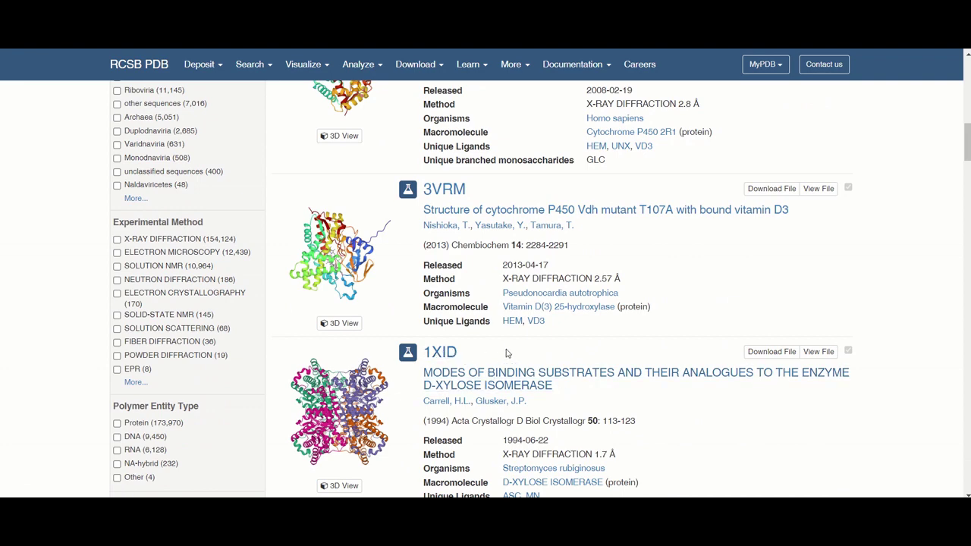
pyautogui.scroll(1, 506, 353)
pyautogui.scroll(-5, 507, 354)
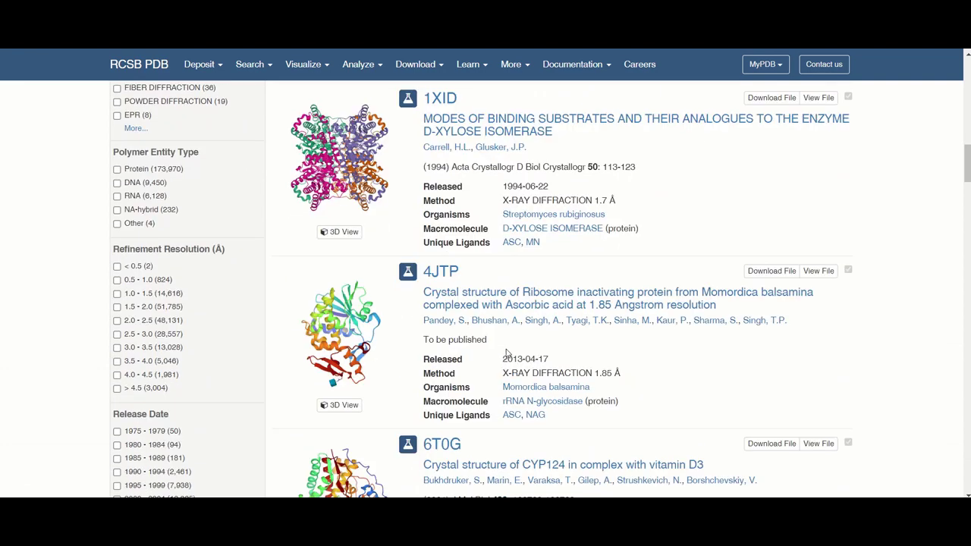
pyautogui.scroll(-1, 507, 354)
pyautogui.scroll(7, 566, 350)
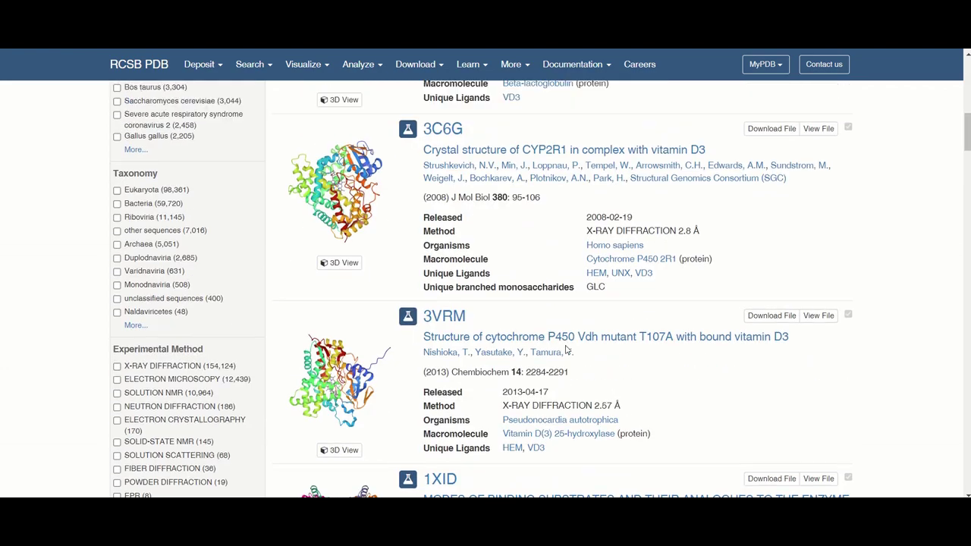
pyautogui.scroll(15, 566, 350)
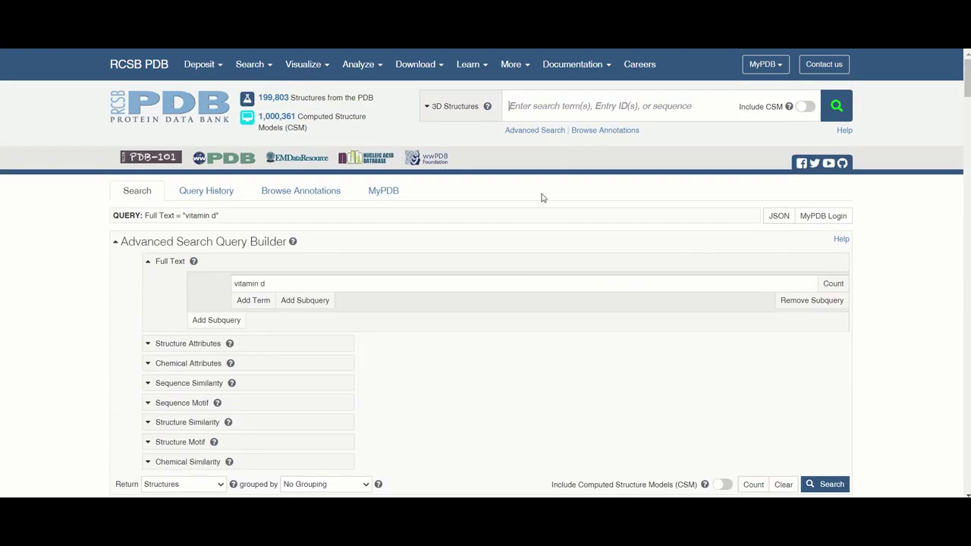
# Look up entry ID 4ITF and select, then clear, the ligand name in its title
pyautogui.click(565, 108)
pyautogui.write('4I')
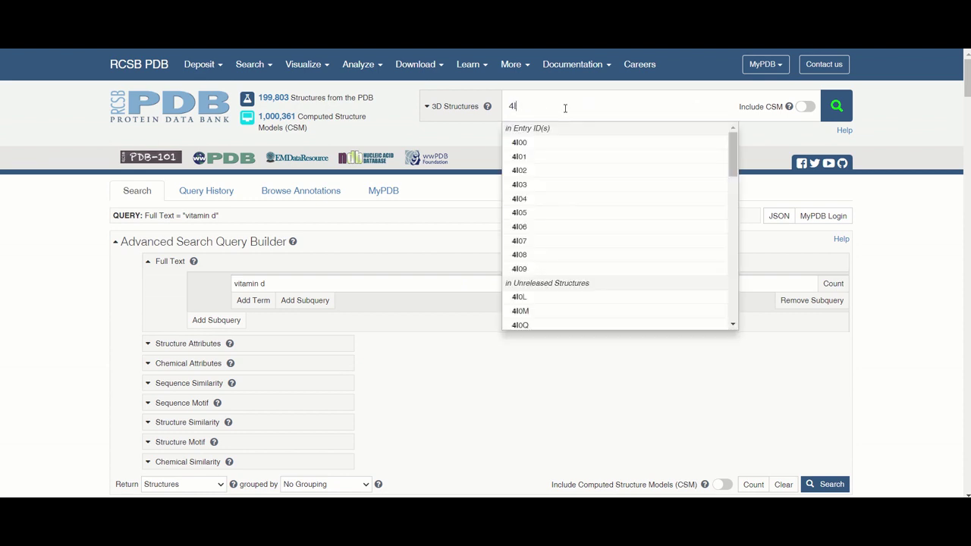
pyautogui.write('TF')
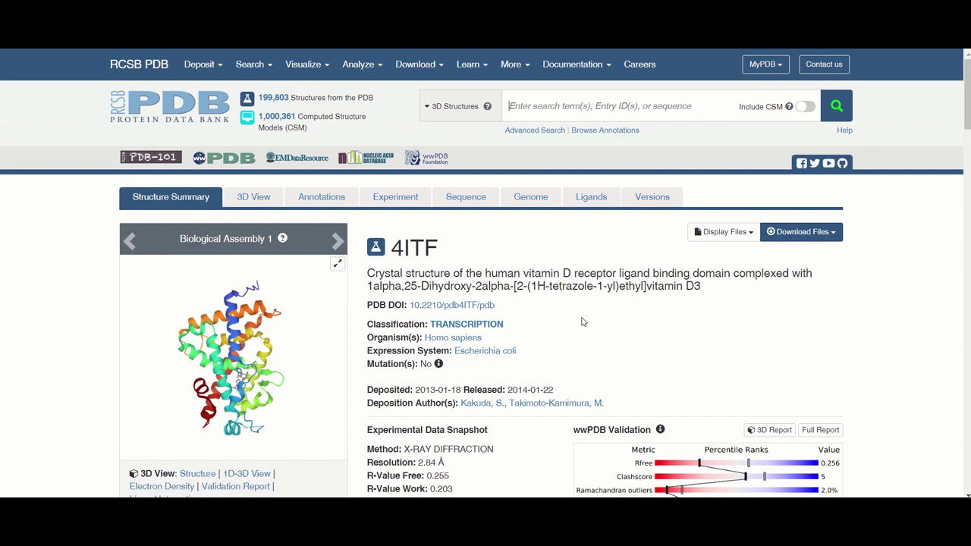
pyautogui.moveTo(370, 285); pyautogui.dragTo(665, 287)
pyautogui.click(672, 330)
# Download the 4ITF structure in PDB format as 4itf.pdb
pyautogui.scroll(-1, 695, 333)
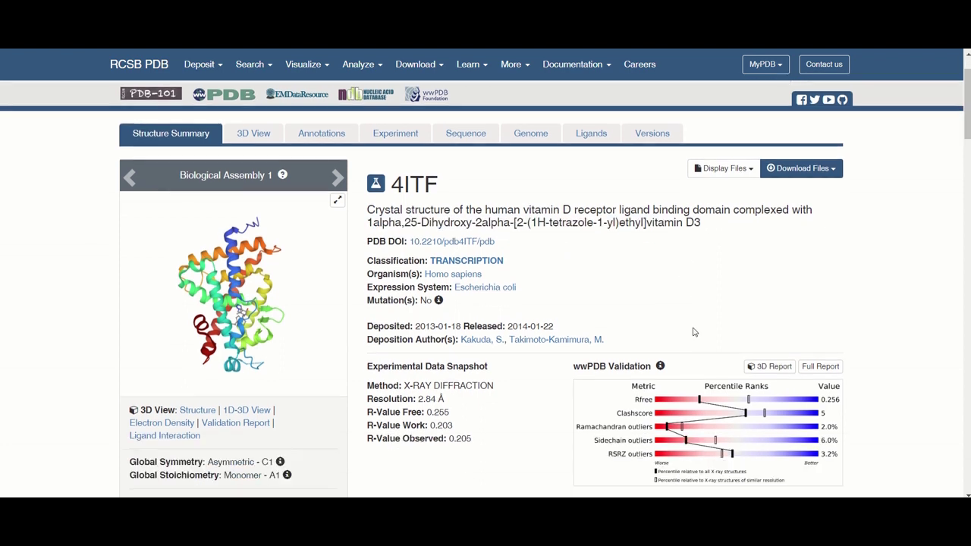
pyautogui.click(835, 173)
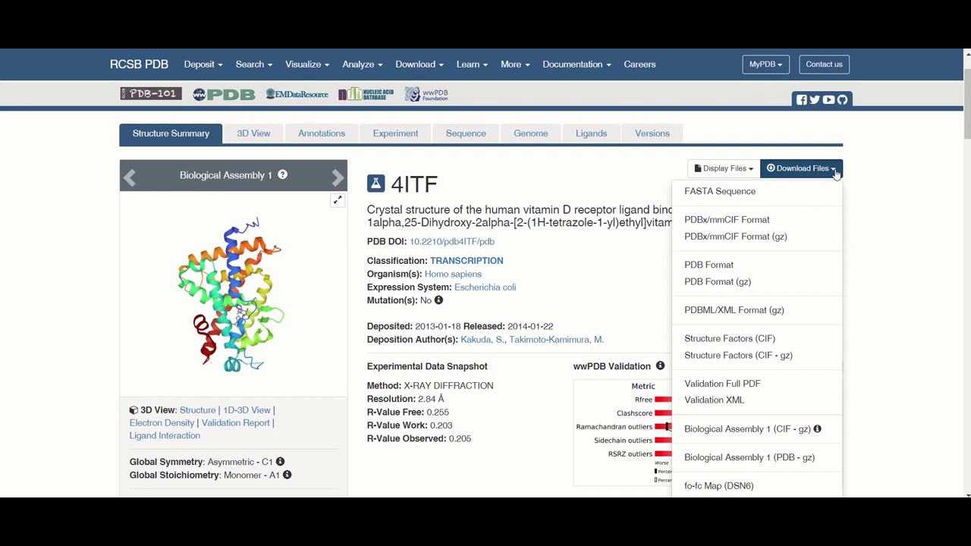
pyautogui.click(705, 270)
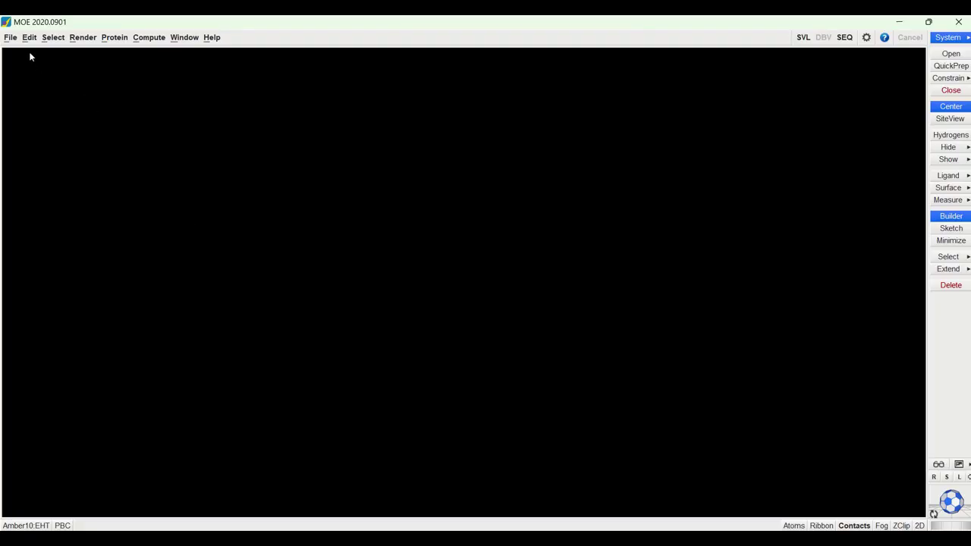
# Open 4itf.pdb from the MOE Tutorial folder and load it with the default PDB options
pyautogui.click(12, 40)
pyautogui.click(18, 63)
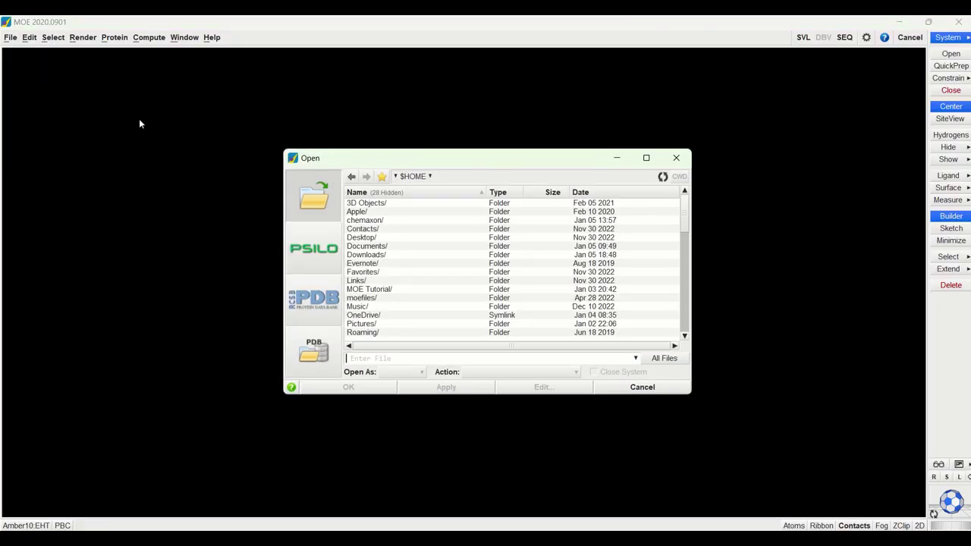
pyautogui.doubleClick(358, 289)
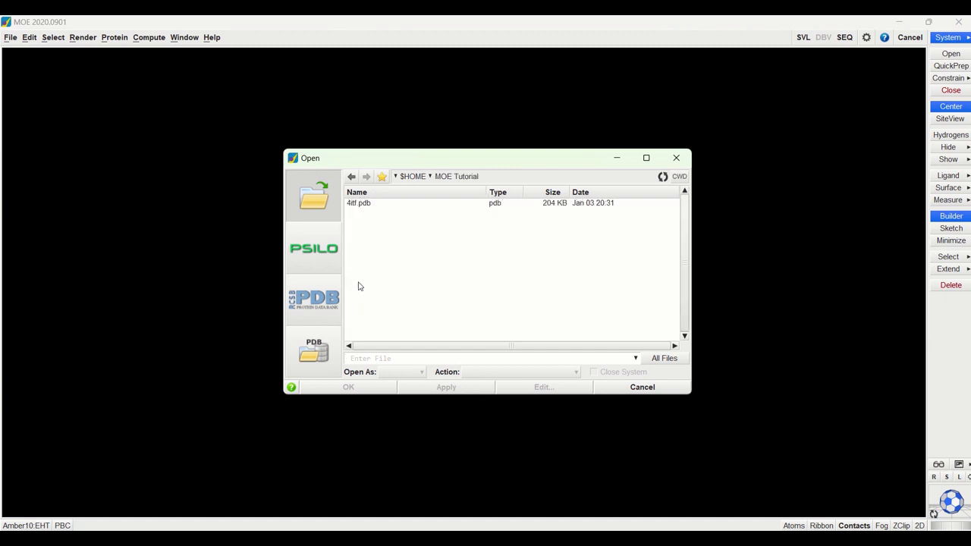
pyautogui.doubleClick(361, 205)
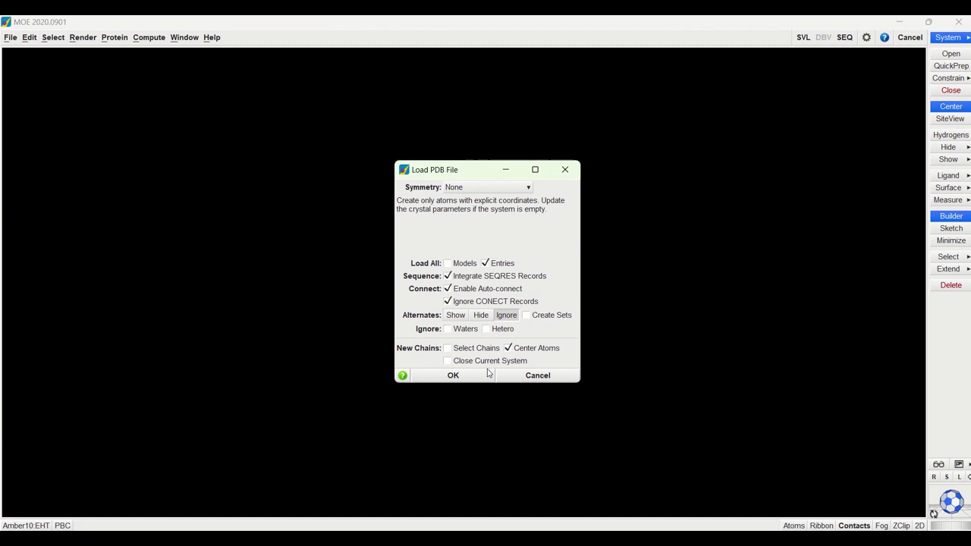
pyautogui.click(489, 375)
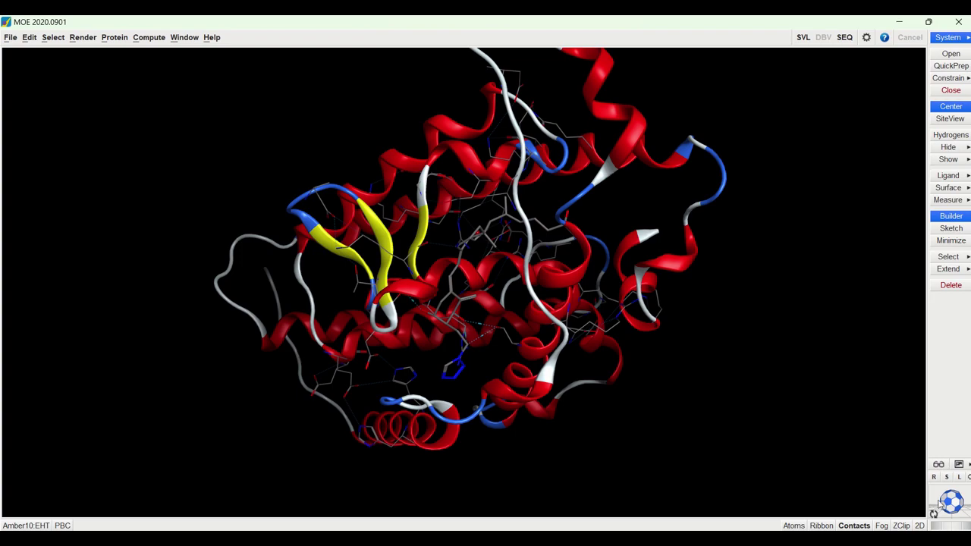
# Rotate the 4ITF ribbon with the rotation globe to view its helices and strands from other sides
pyautogui.moveTo(957, 510)
pyautogui.mouseDown()
pyautogui.moveTo(904, 507)
pyautogui.moveTo(953, 504)
pyautogui.moveTo(941, 513)
pyautogui.mouseUp()
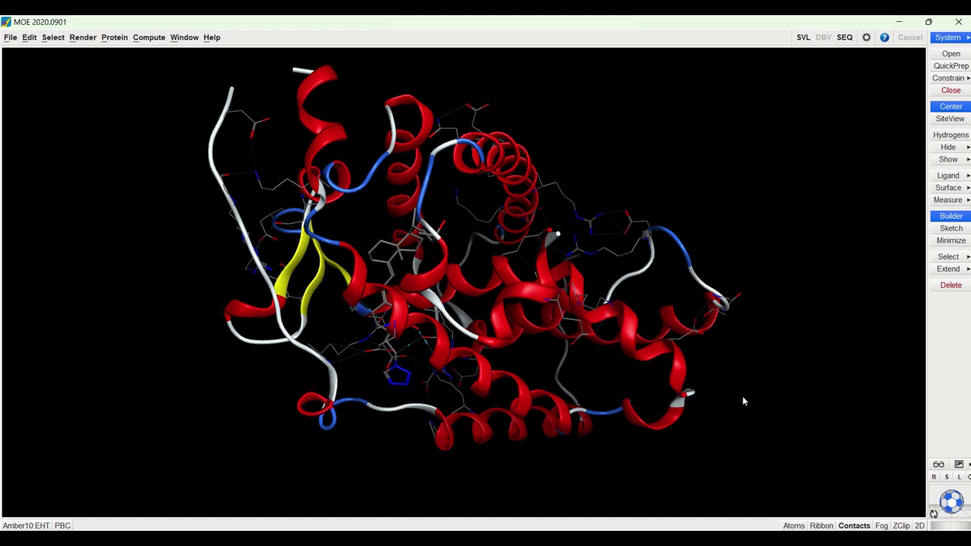
pyautogui.moveTo(956, 506); pyautogui.dragTo(939, 504)
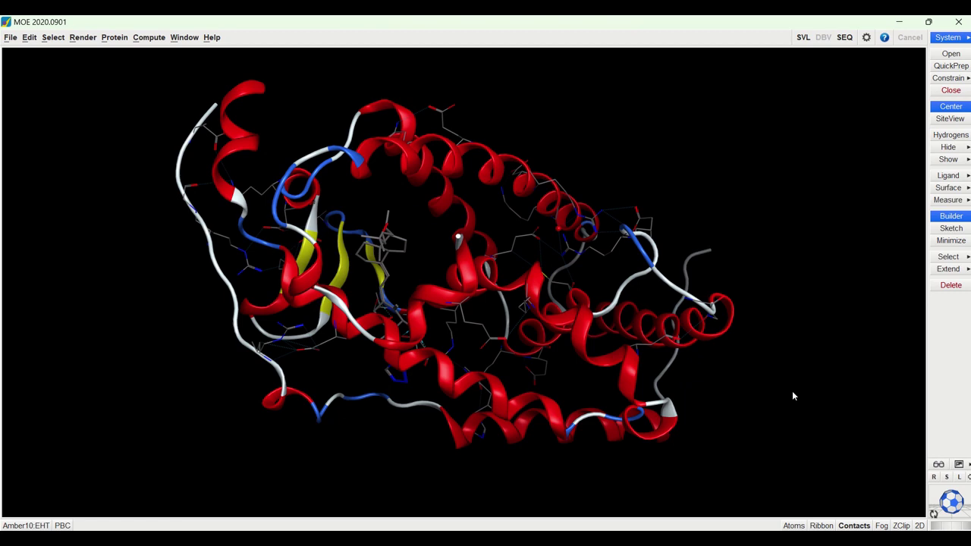
# Run Compute > Prepare > Structure Preparation on 4ITF and correct the issues, including the Gly162–Ser216 chain break
pyautogui.click(149, 37)
pyautogui.moveTo(168, 53)
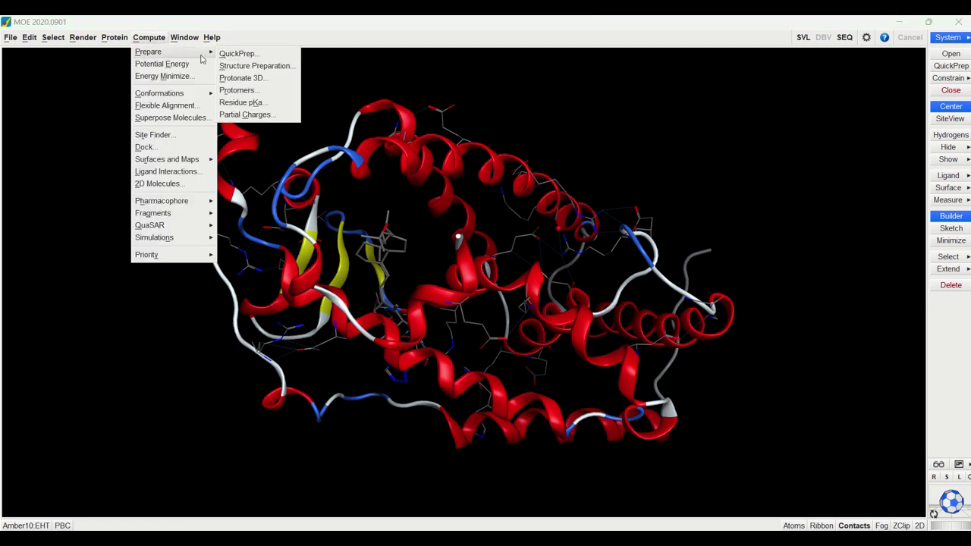
pyautogui.click(243, 66)
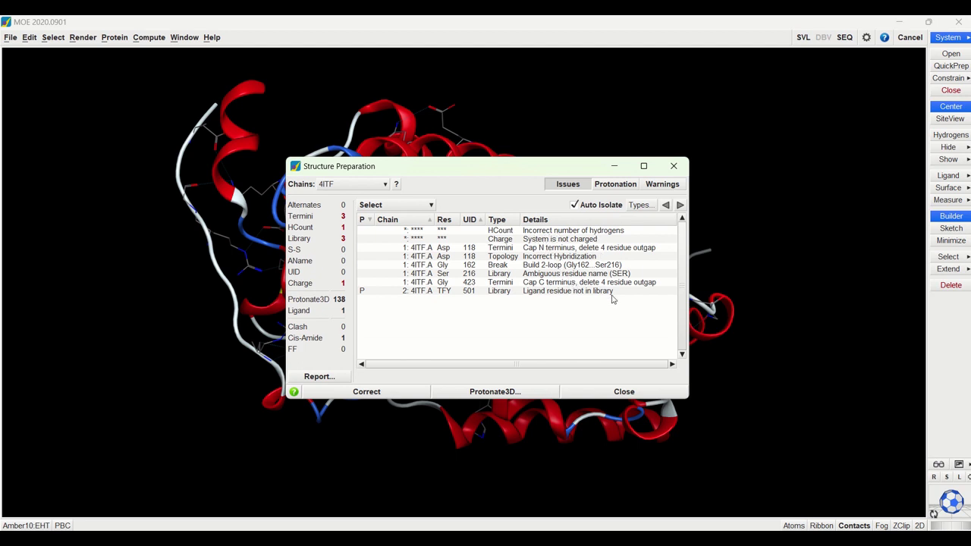
pyautogui.click(376, 397)
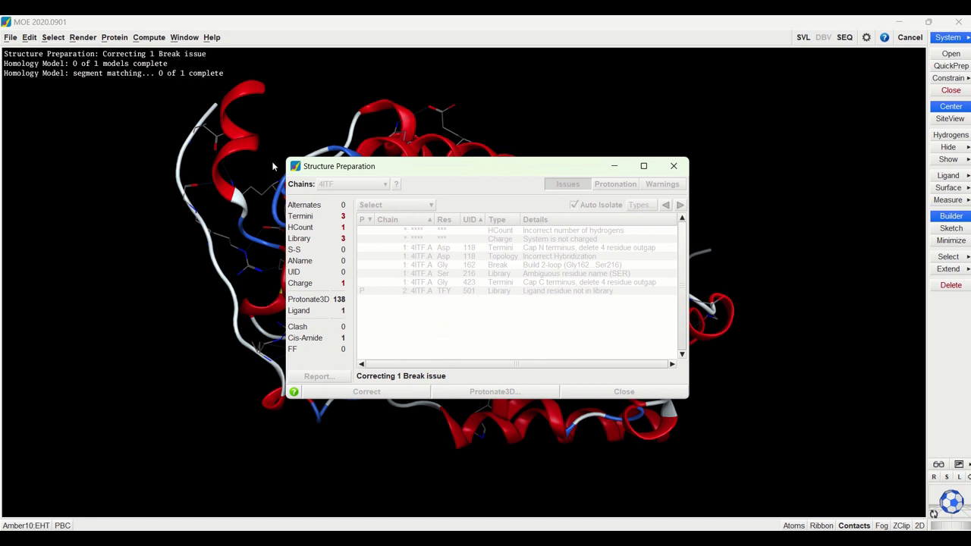
# Wait for Structure Preparation to finish correcting 4ITF, closing the Compute > Prepare menu unused
pyautogui.click(155, 39)
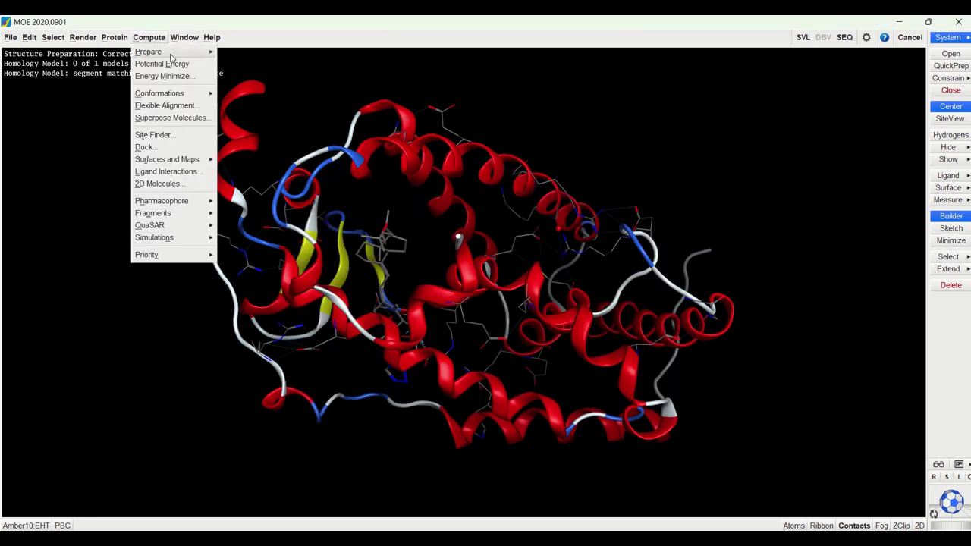
pyautogui.moveTo(173, 60)
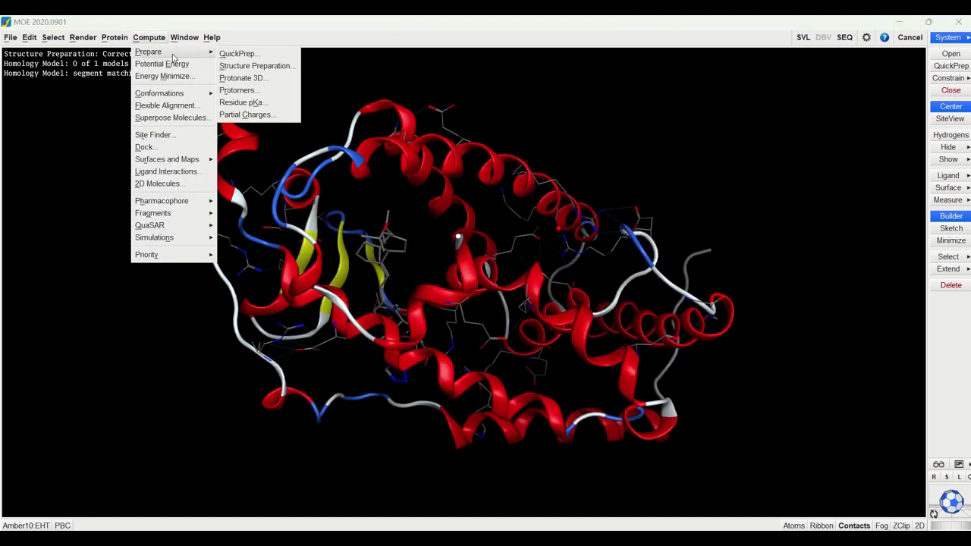
pyautogui.click(300, 41)
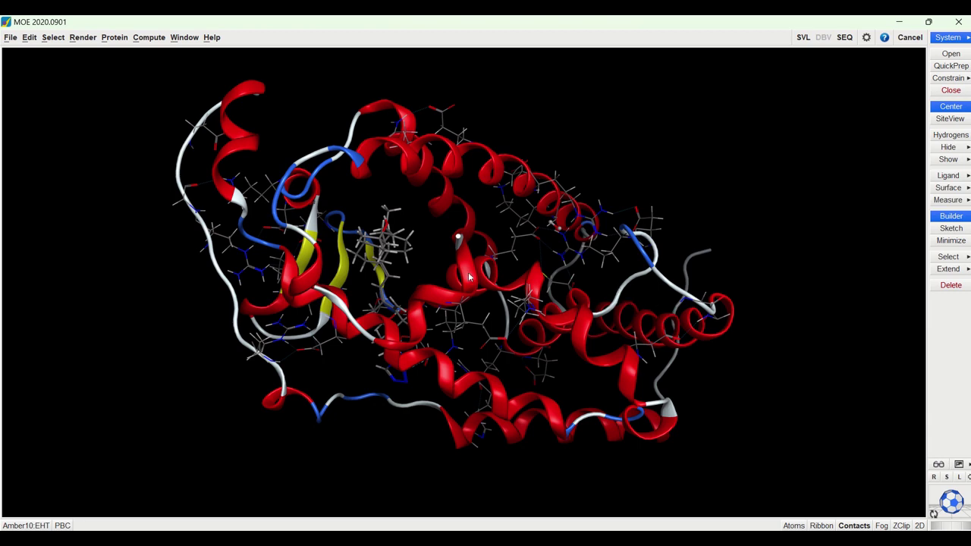
# Save the prepared 4ITF system as a MOE file named VD in the MOE Tutorial folder
pyautogui.click(17, 42)
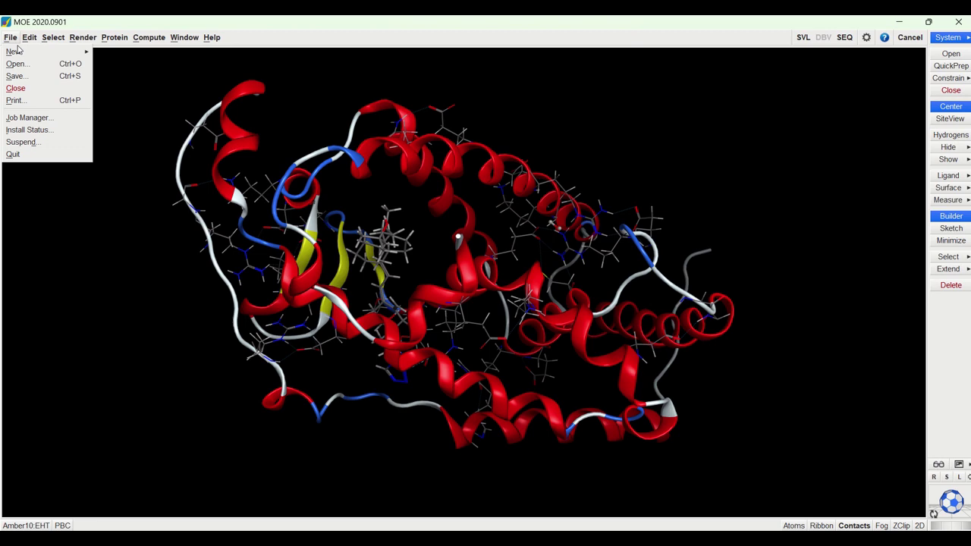
pyautogui.click(22, 79)
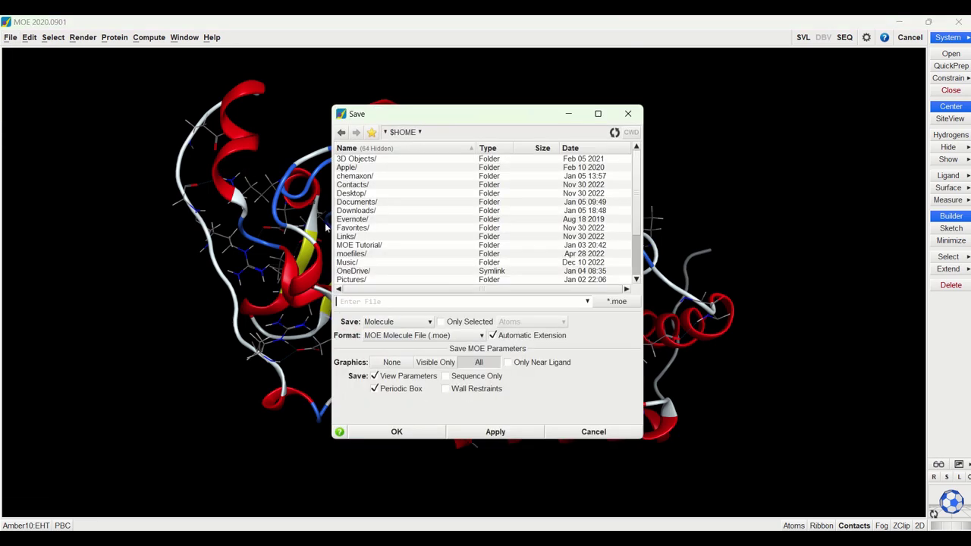
pyautogui.doubleClick(357, 245)
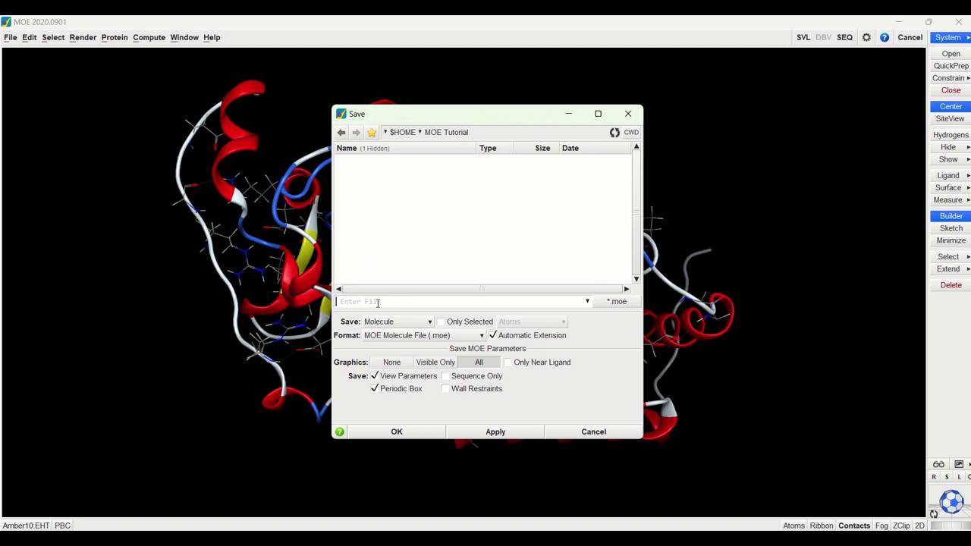
pyautogui.write('VDR Prepared')
pyautogui.click(397, 431)
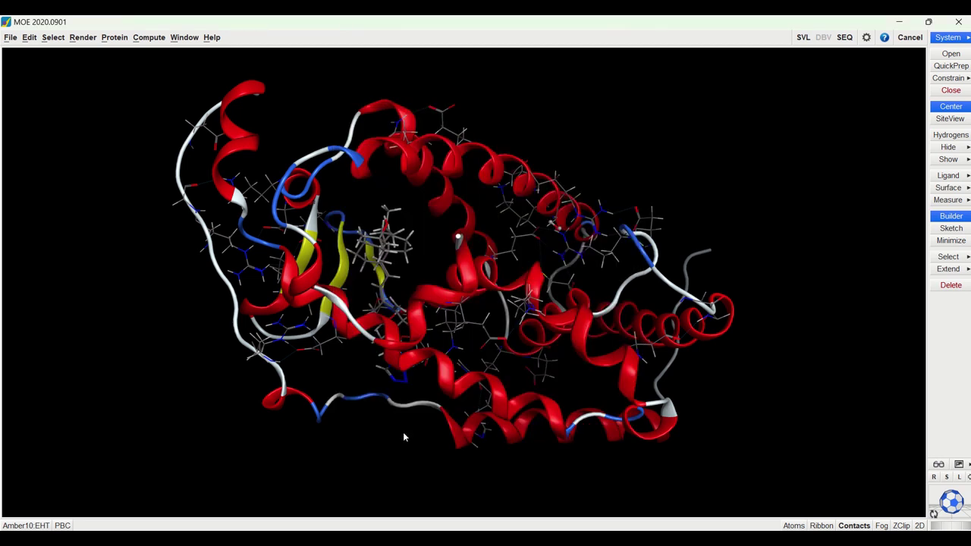